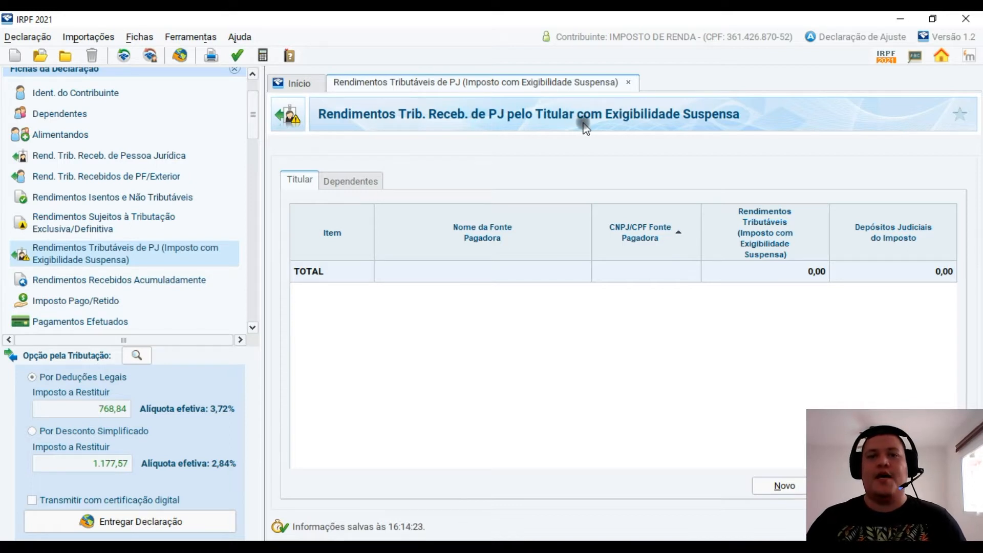
Check the dependents' list of suspended-tax income and return to the taxpayer's (Titular) list
{"action": "left_click", "coordinate": [345, 181]}
{"action": "left_click", "coordinate": [298, 181]}
{"action": "left_click", "coordinate": [349, 180]}
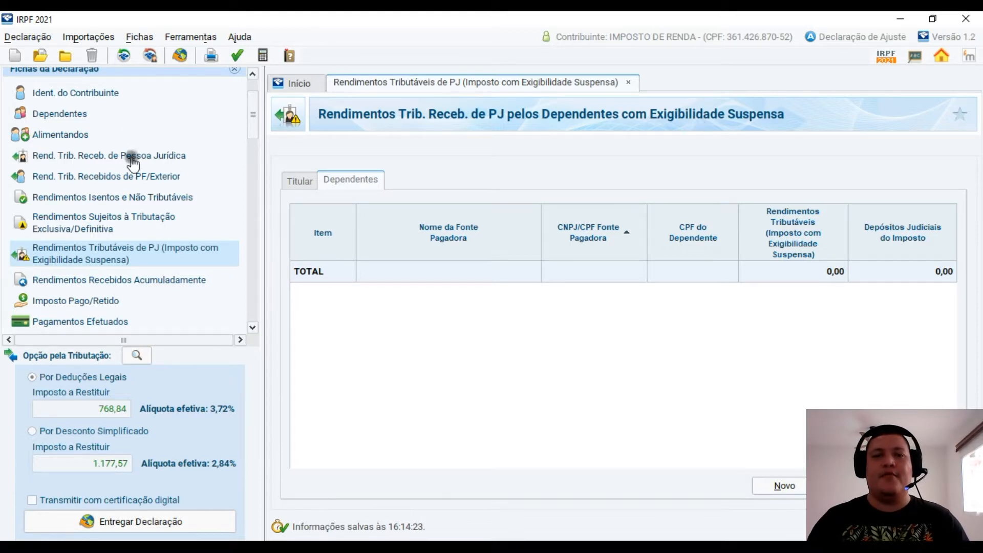
{"action": "left_click", "coordinate": [297, 181]}
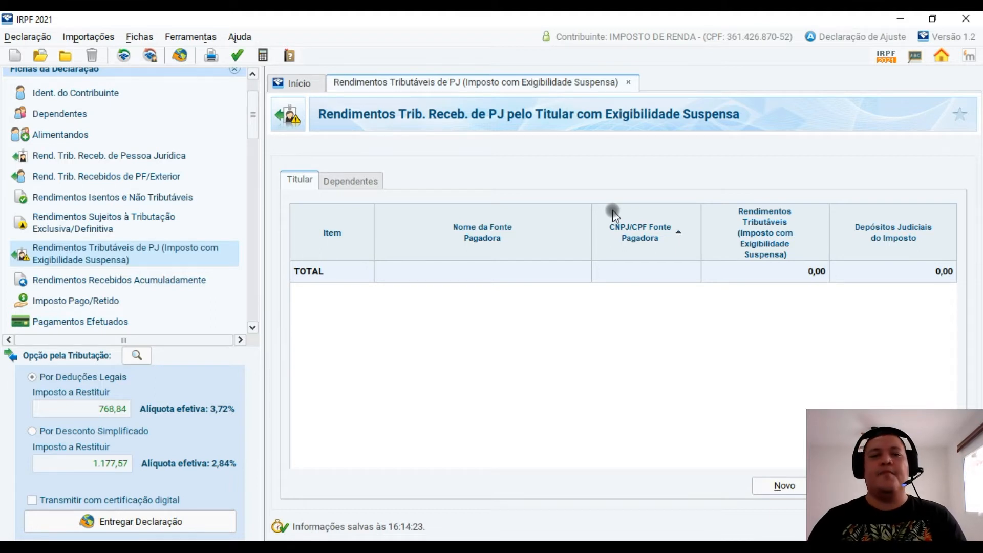
Create a new income entry for the taxpayer, filling in the paying source's CNPJ and the name ALFA BETA GAMA
{"action": "left_click", "coordinate": [799, 489]}
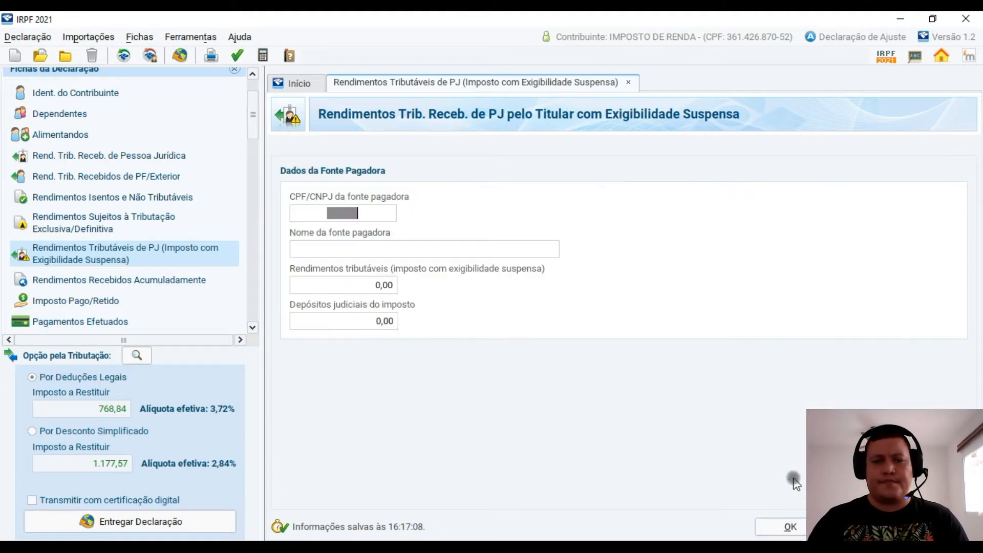
{"action": "left_click", "coordinate": [386, 211]}
{"action": "left_click_drag", "start_coordinate": [320, 209], "coordinate": [269, 212]}
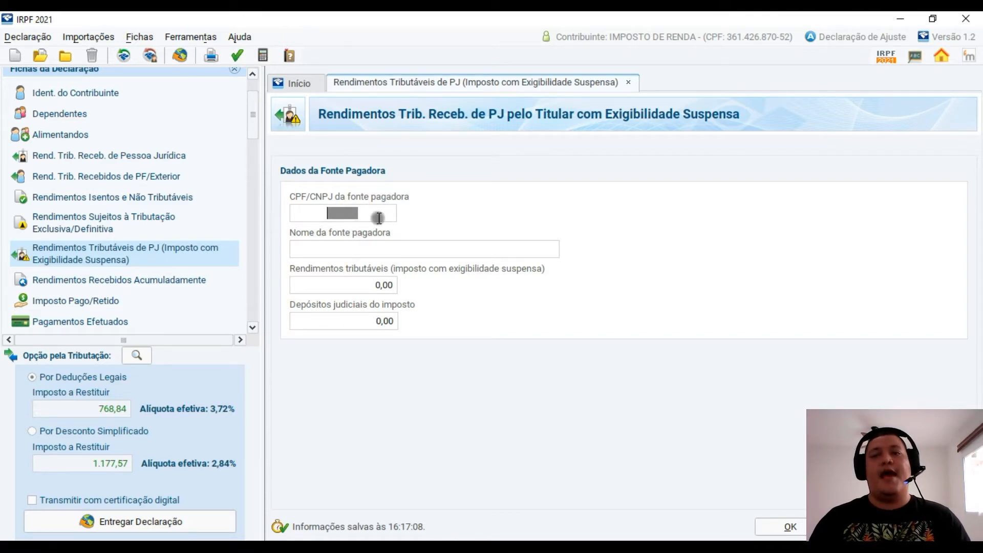
{"action": "type", "text": "00000000000000"}
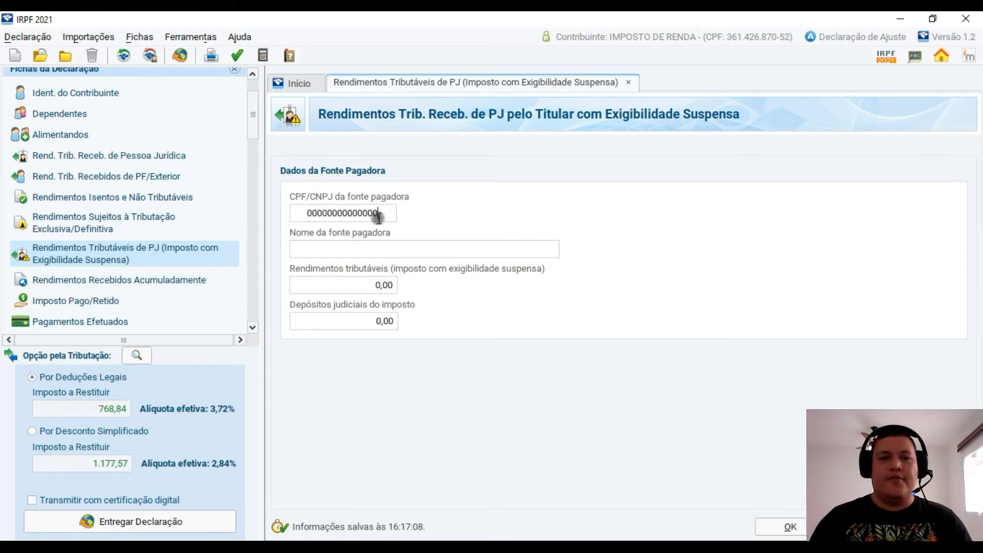
{"action": "key", "text": "Tab"}
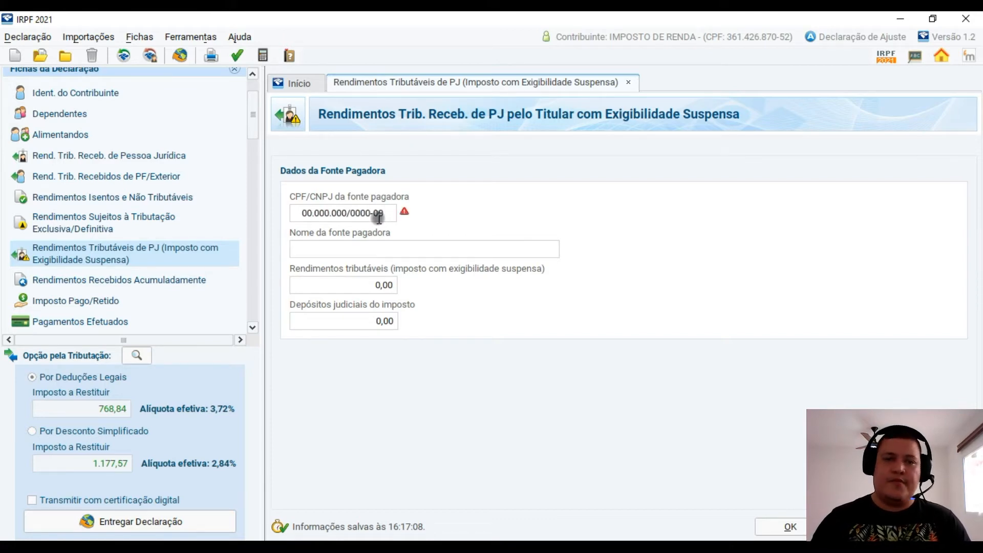
{"action": "type", "text": "ALFA BER"}
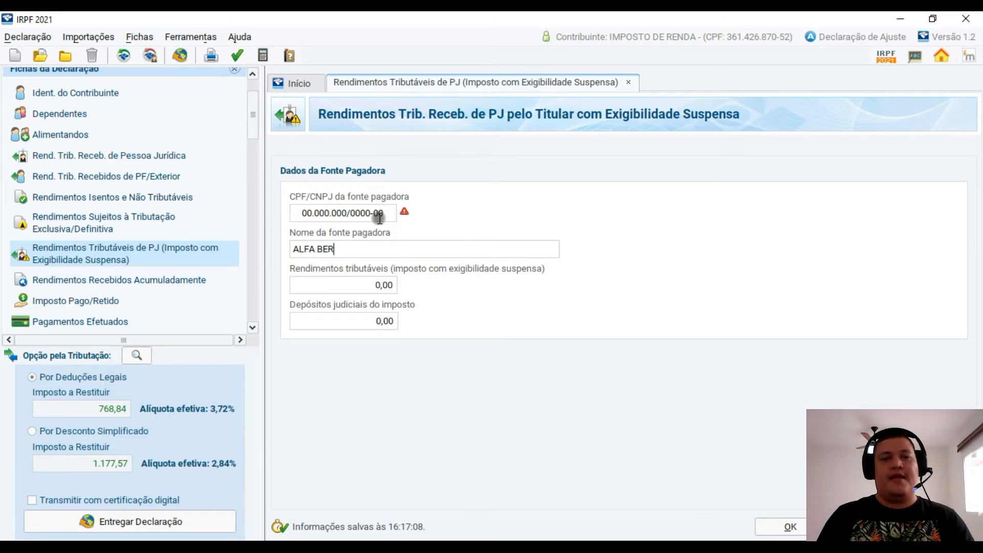
{"action": "key", "text": "BackSpace"}
{"action": "type", "text": "TA GAMA"}
{"action": "key", "text": "Tab"}
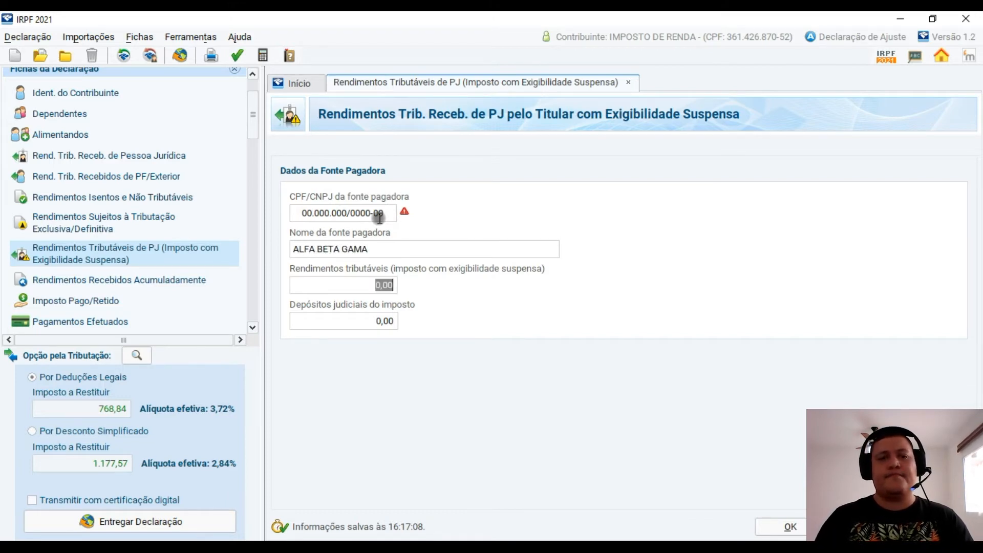
Set the entry's taxable income with suspended tax liability to 150.000,00
{"action": "type", "text": "150000"}
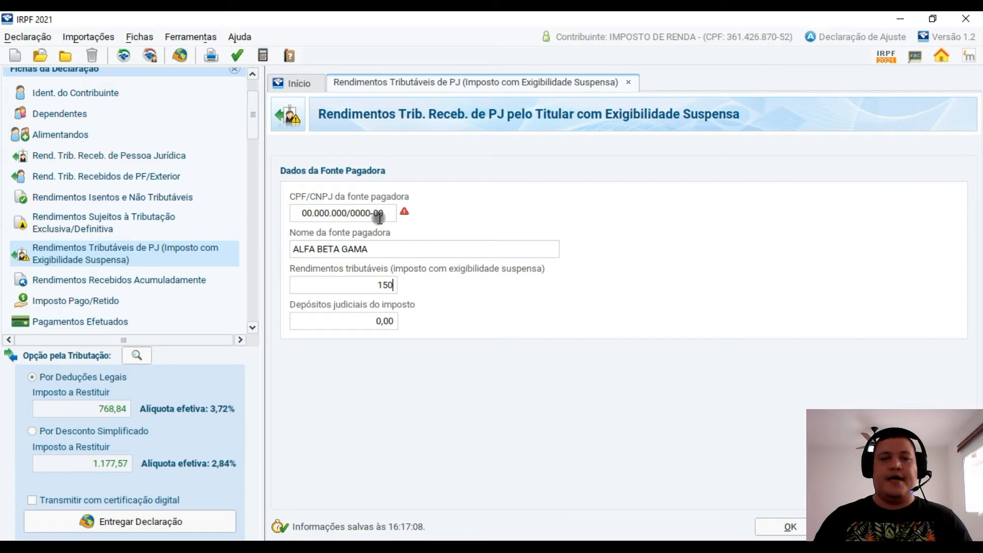
{"action": "key", "text": "Tab"}
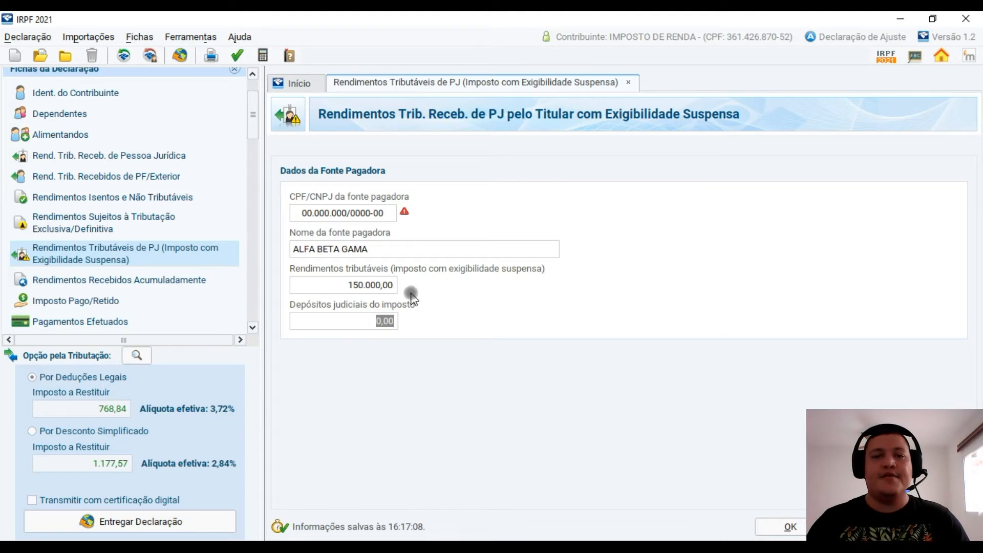
{"action": "left_click", "coordinate": [373, 289]}
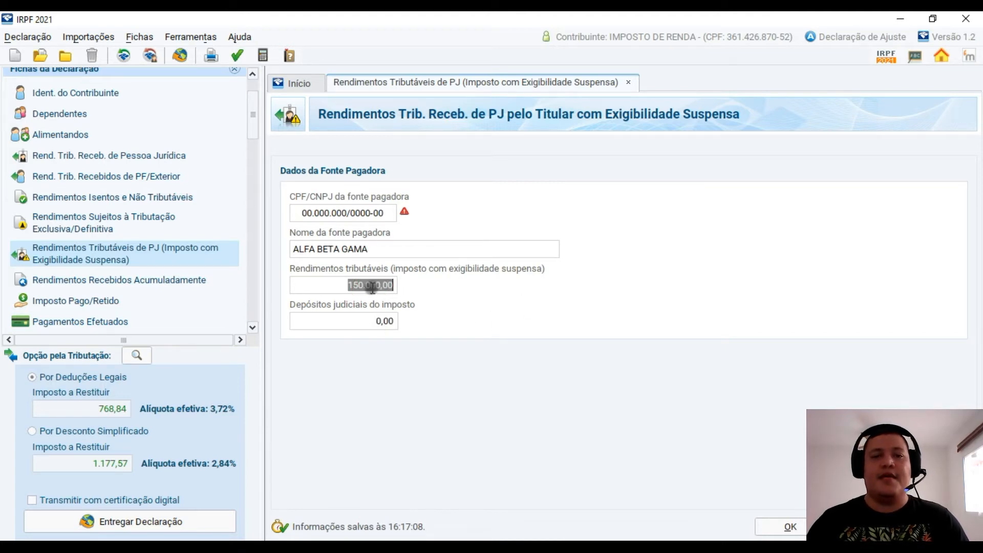
{"action": "left_click", "coordinate": [303, 249]}
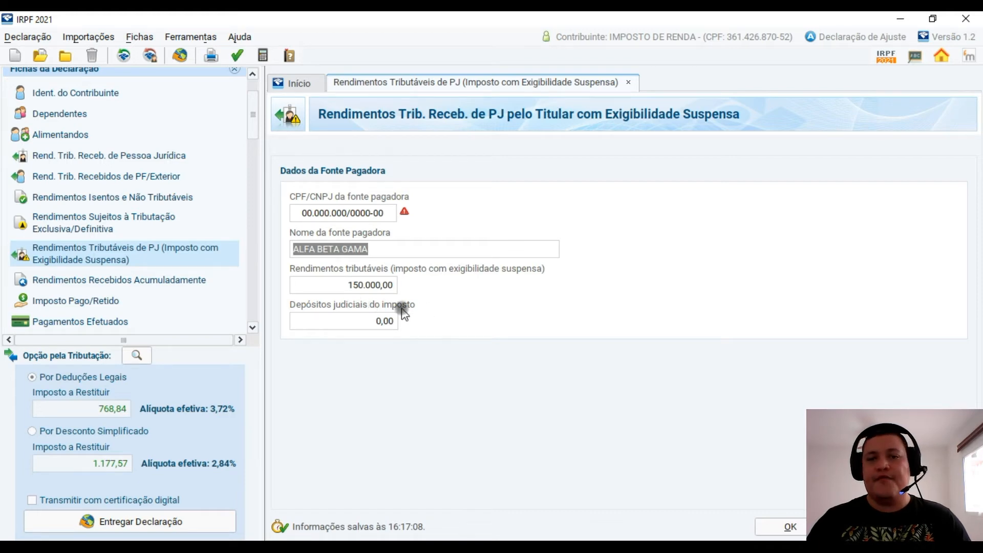
{"action": "left_click", "coordinate": [357, 322]}
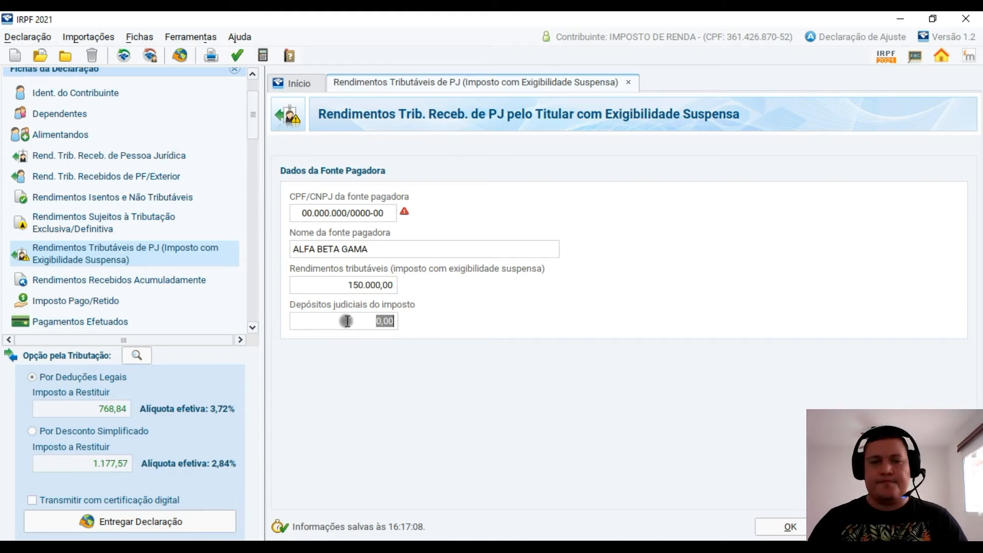
{"action": "type", "text": "30000"}
{"action": "key", "text": "Tab"}
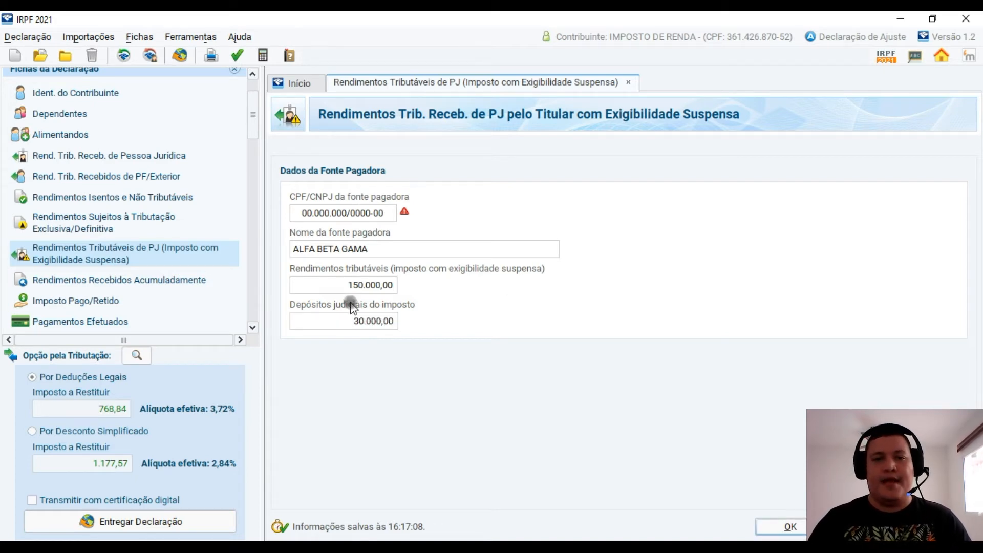
{"action": "left_click_drag", "start_coordinate": [340, 323], "coordinate": [450, 324]}
{"action": "key", "text": "Delete"}
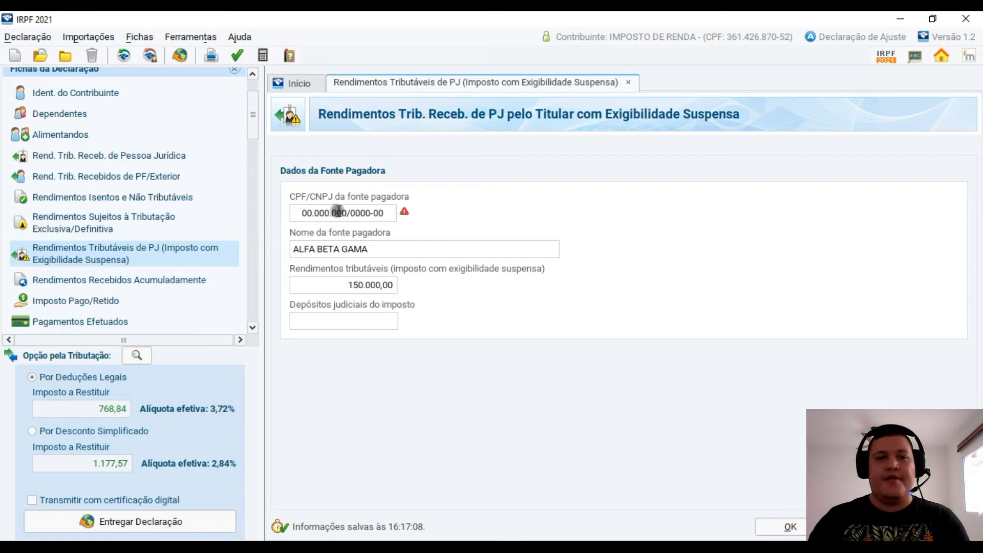
Set the judicial deposits of the tax for this paying source to 30.000,00
{"action": "left_click_drag", "start_coordinate": [300, 211], "coordinate": [423, 213]}
{"action": "left_click_drag", "start_coordinate": [303, 248], "coordinate": [456, 249]}
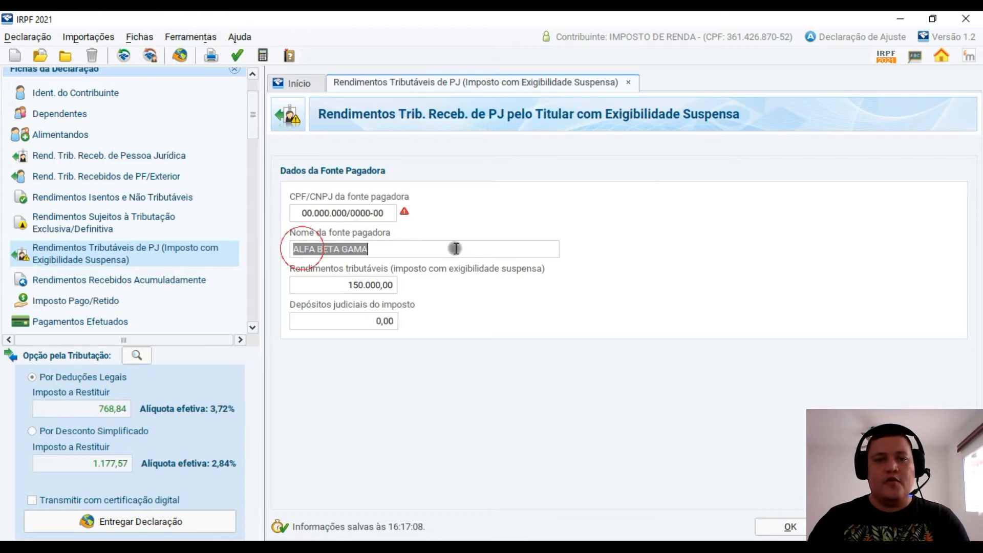
{"action": "left_click_drag", "start_coordinate": [328, 286], "coordinate": [479, 291]}
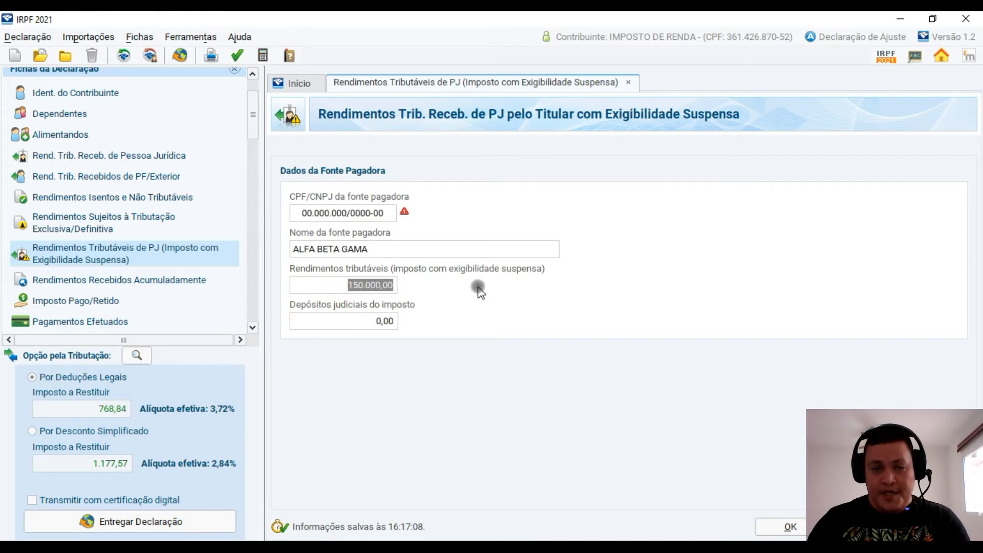
{"action": "left_click", "coordinate": [348, 321]}
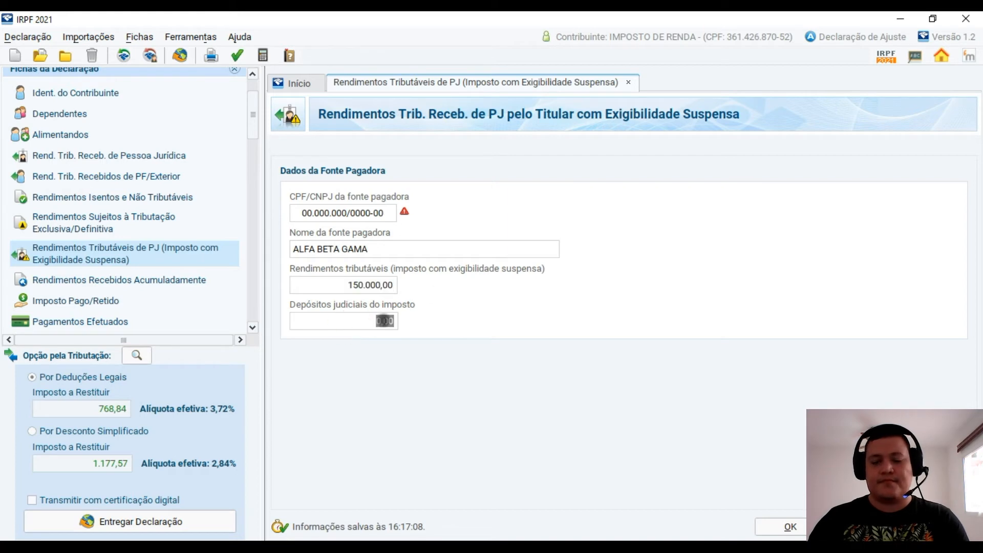
{"action": "key", "text": "BackSpace"}
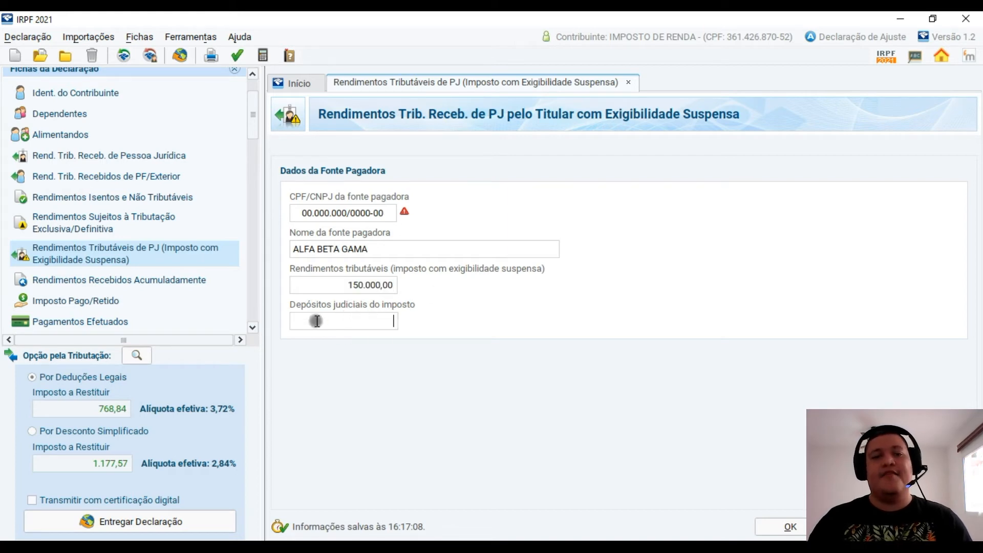
{"action": "left_click", "coordinate": [354, 321]}
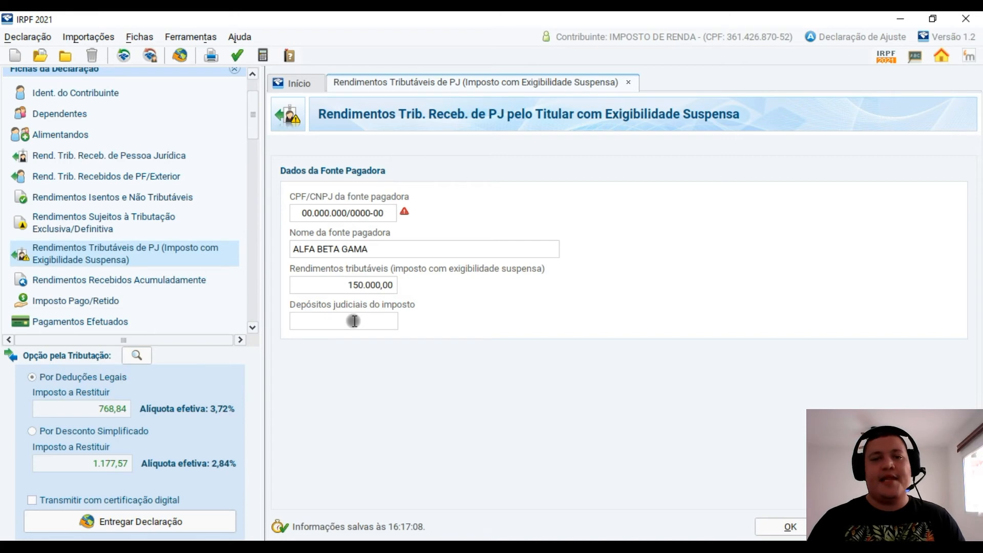
{"action": "type", "text": "30000"}
{"action": "key", "text": "Tab"}
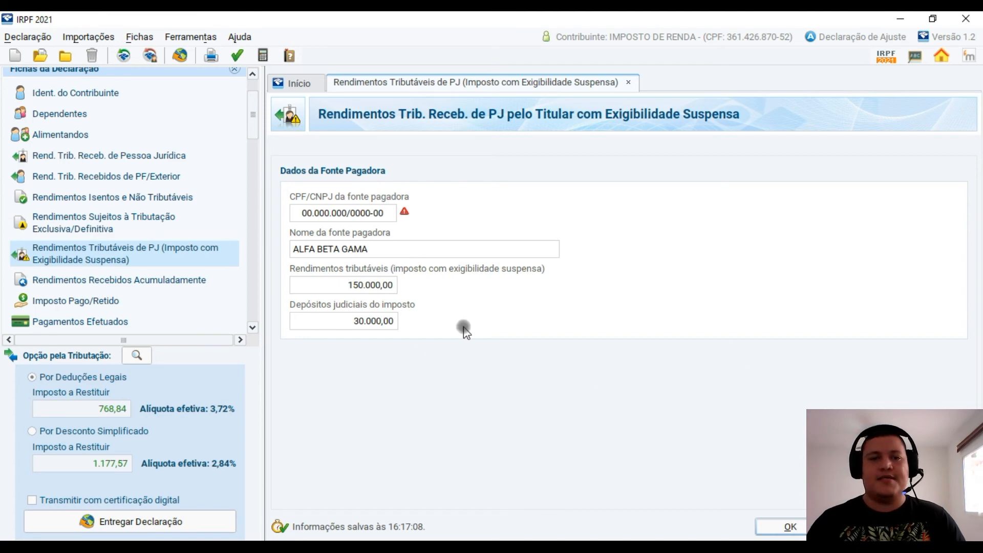
{"action": "left_click", "coordinate": [348, 321]}
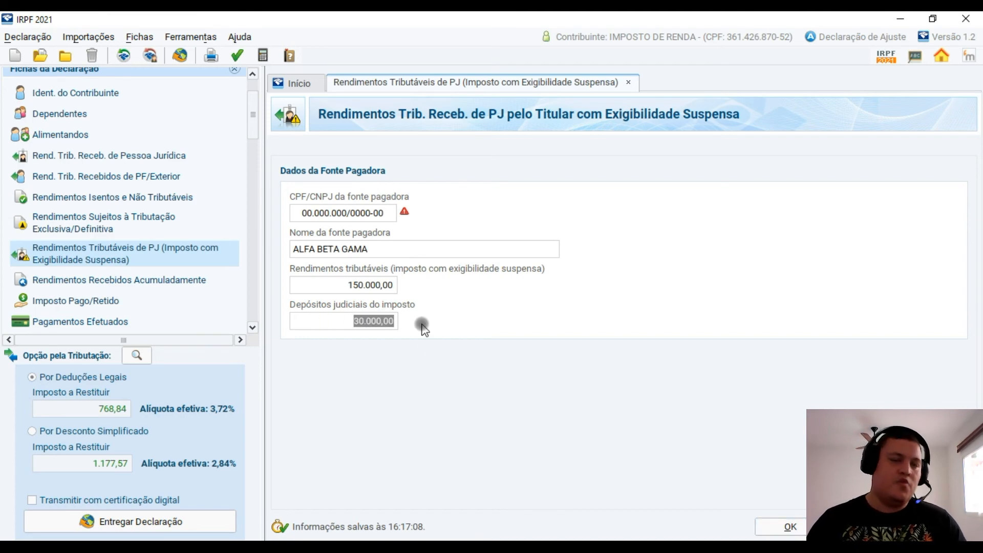